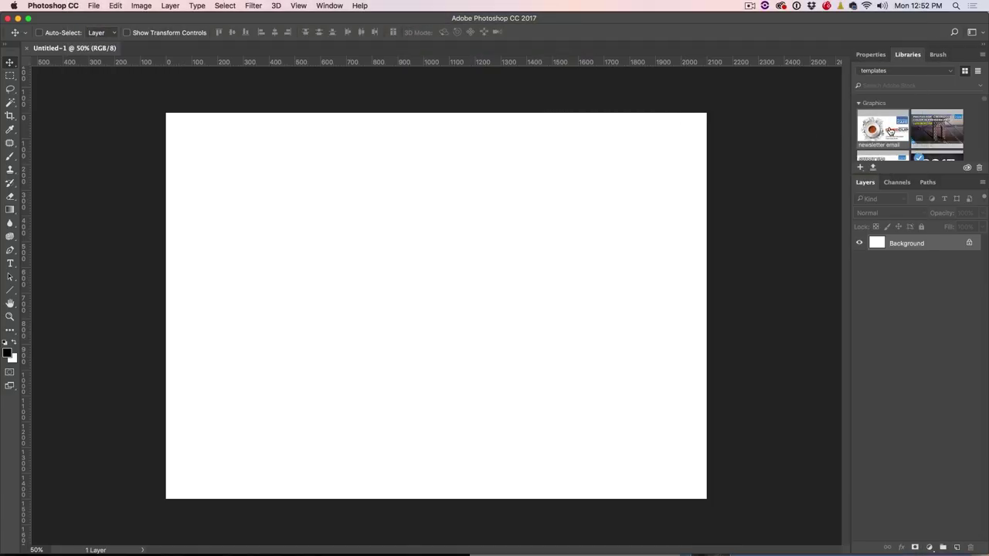
Place the newsletter email graphic from the Libraries panel and centre it on the canvas
drag(889, 129, 471, 222)
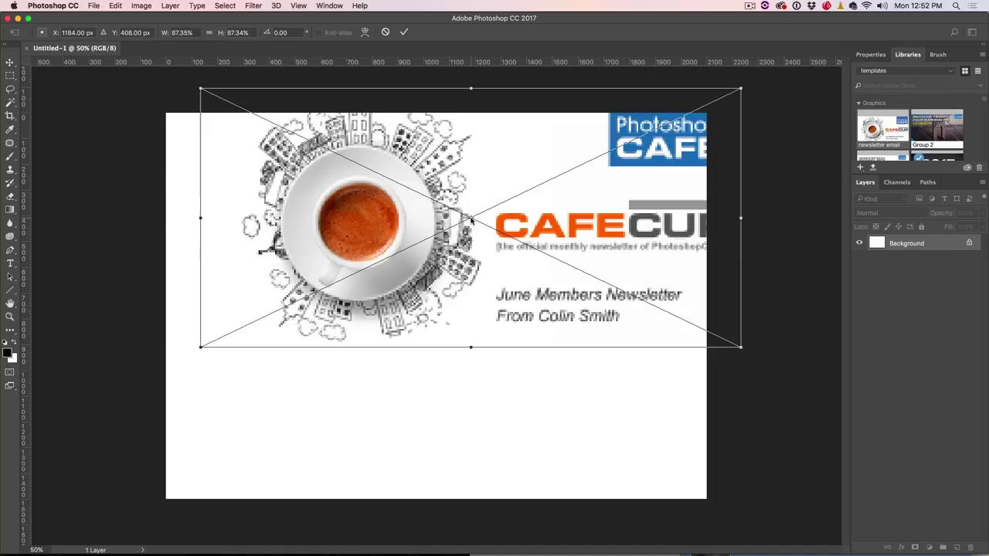
key(Return)
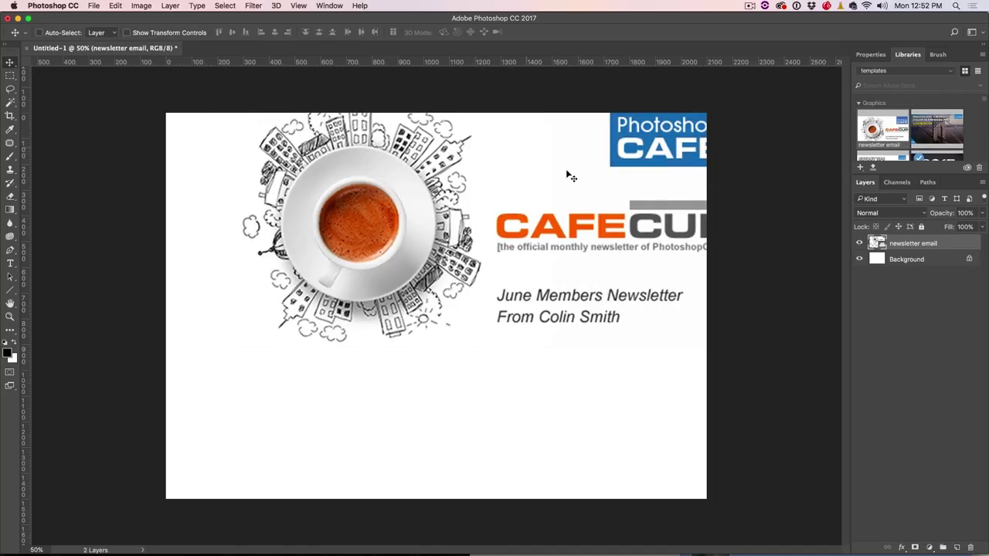
drag(542, 194, 515, 254)
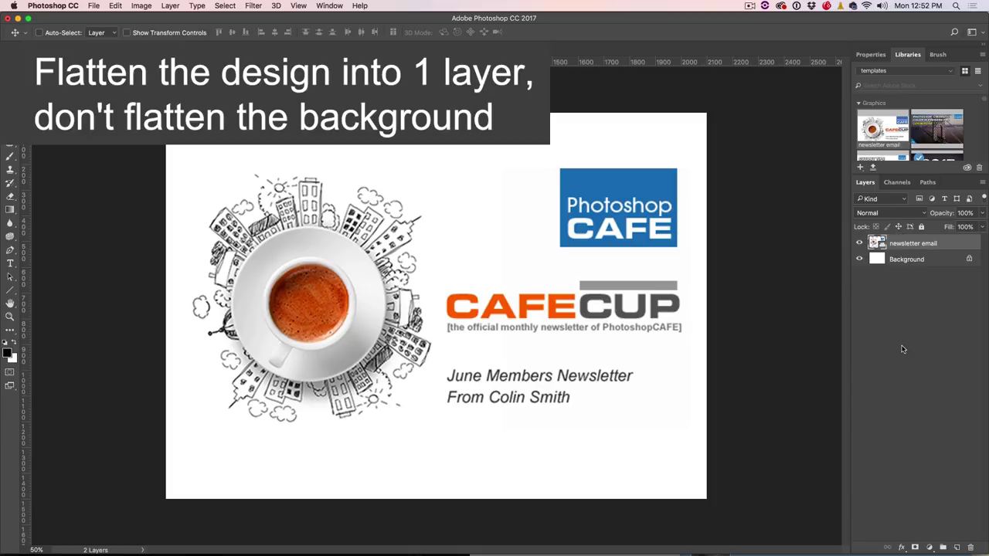
click(276, 6)
Apply the Soda mesh preset to the newsletter layer and accept the 3D workspace
mouse_move(311, 114)
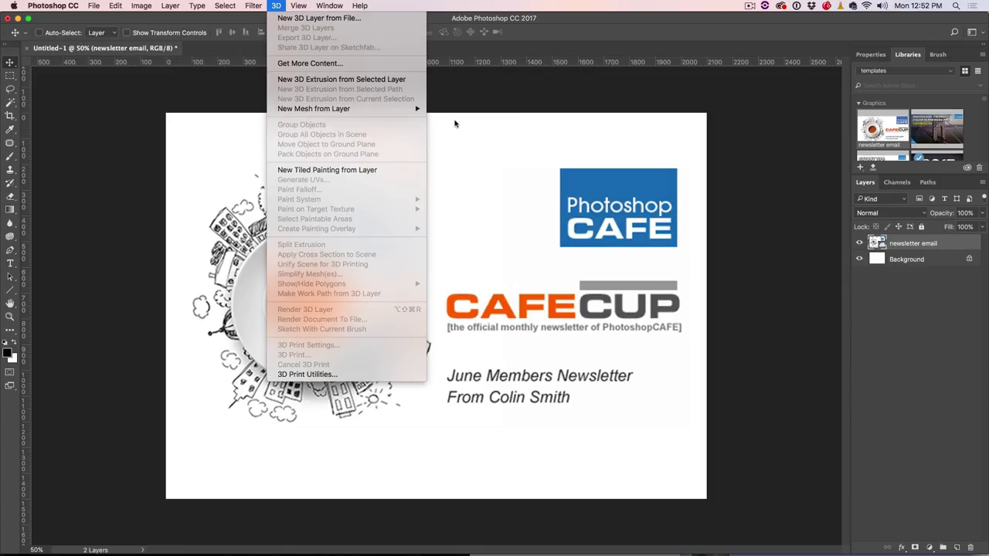
mouse_move(488, 119)
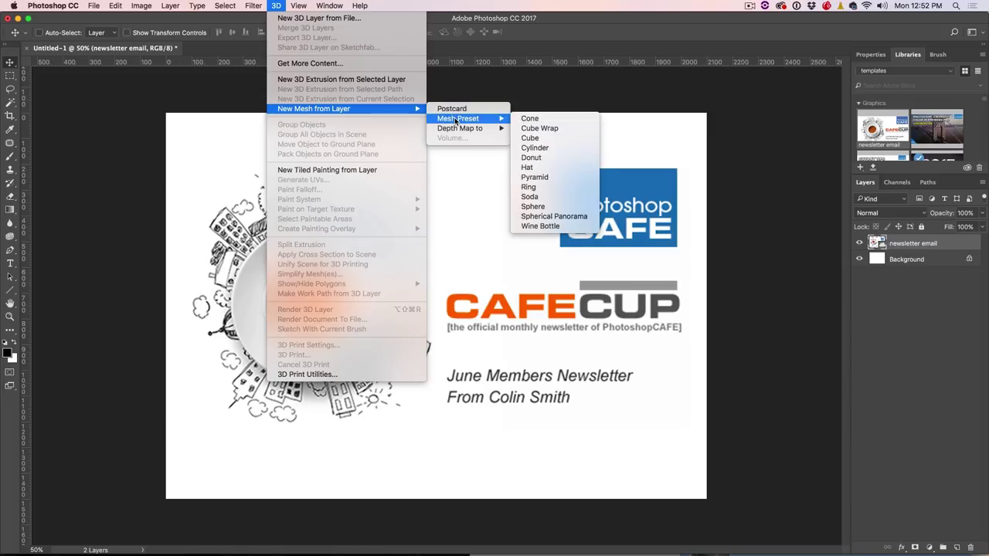
click(529, 197)
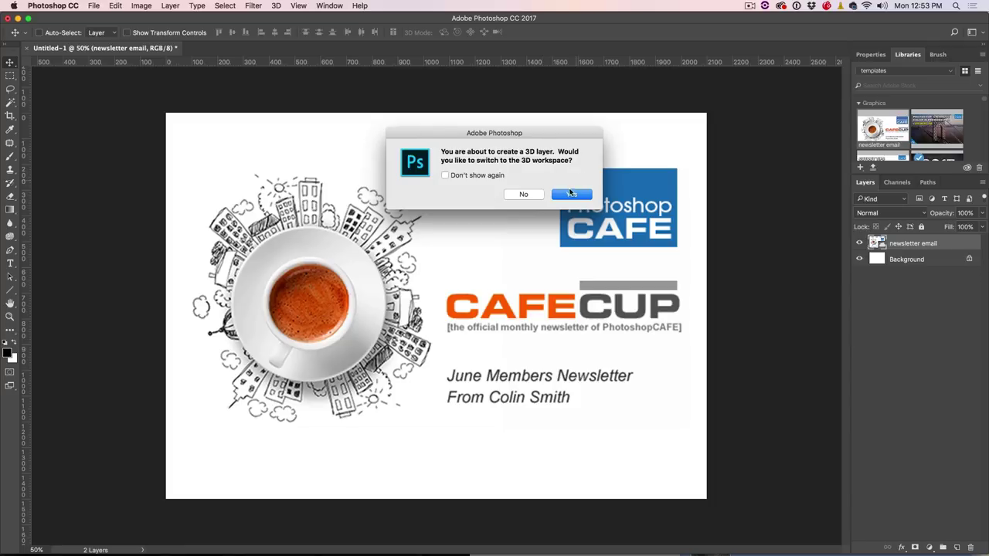
click(569, 195)
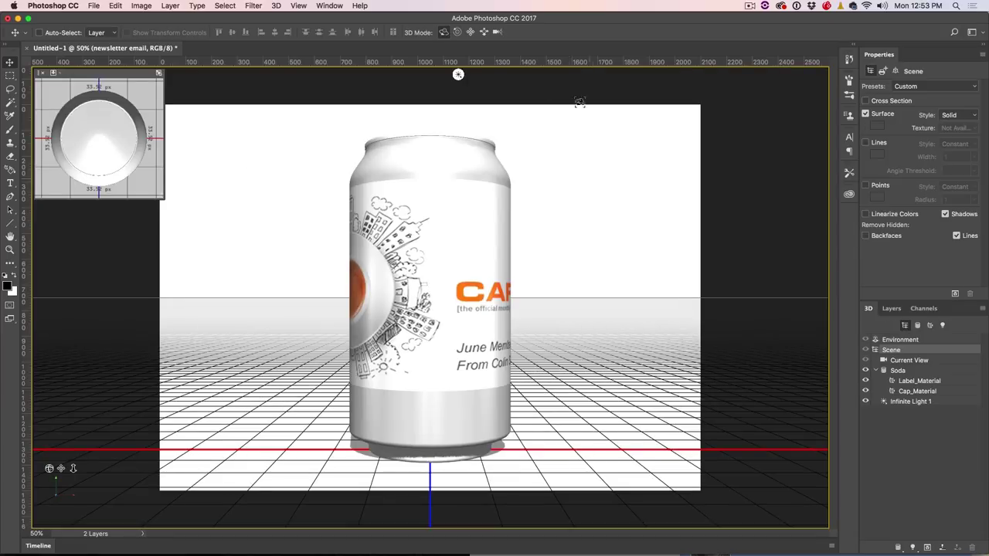
Orbit the camera around the soda can to a higher perspective view from above
click(426, 226)
drag(426, 226, 337, 295)
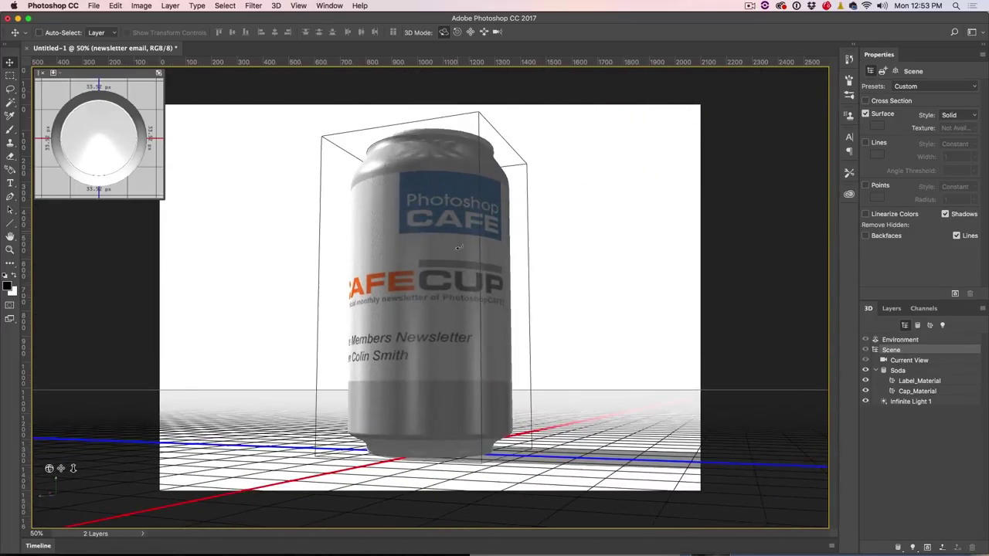
drag(457, 241, 496, 263)
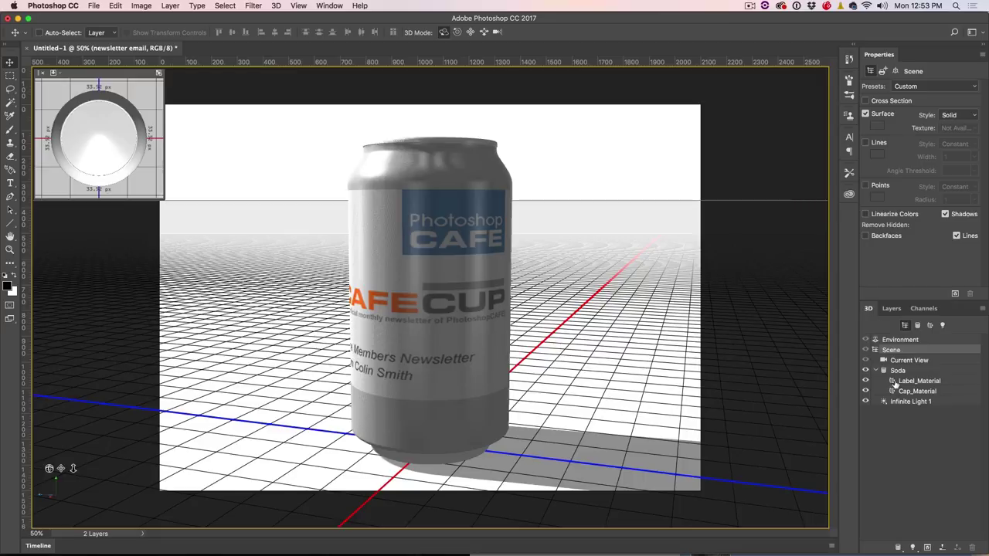
click(896, 382)
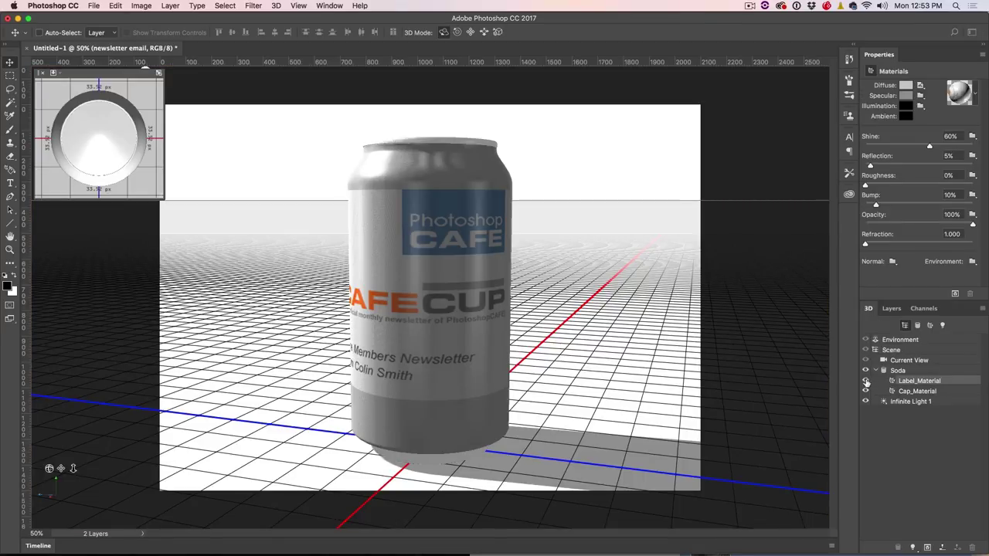
Toggle Label_Material's visibility off and on, then show its Diffuse texture options
click(864, 381)
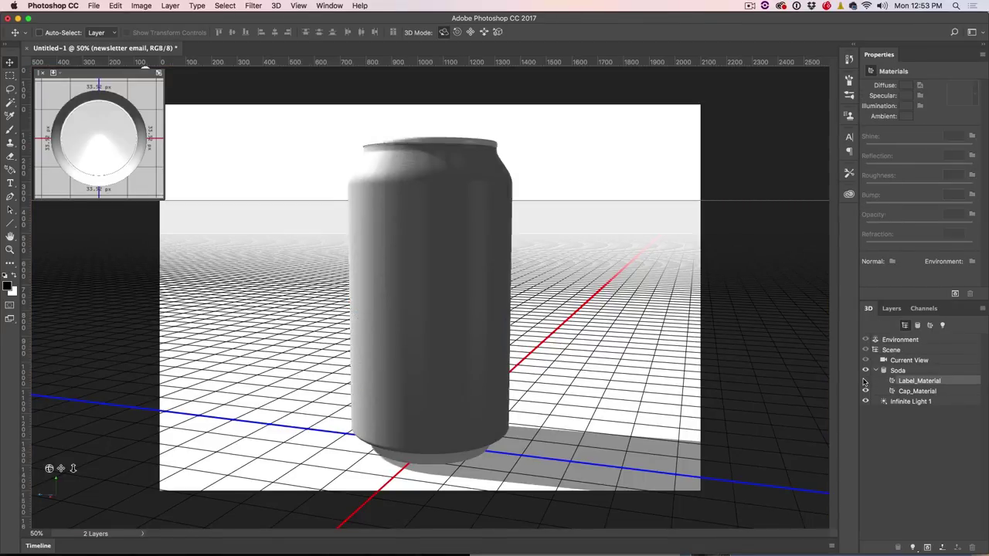
click(864, 381)
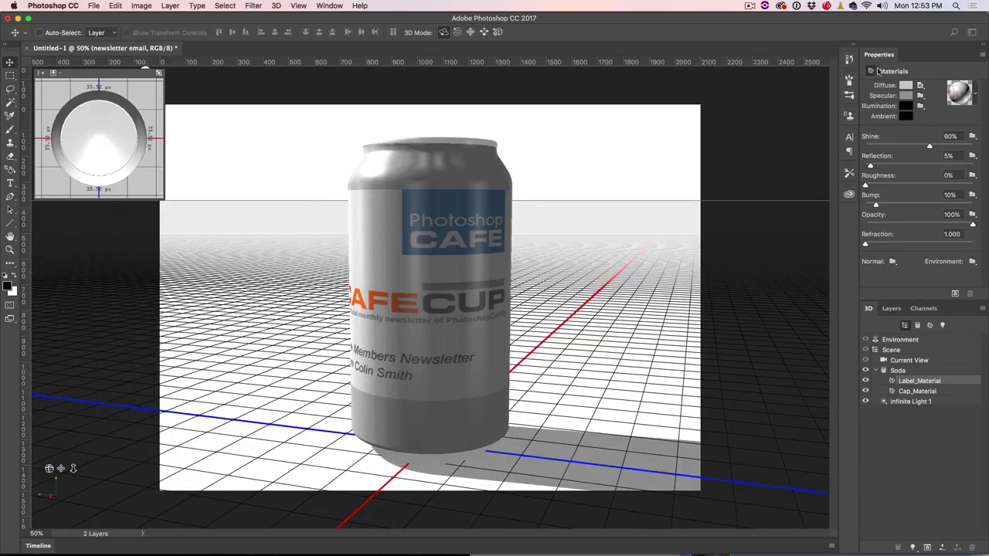
click(919, 86)
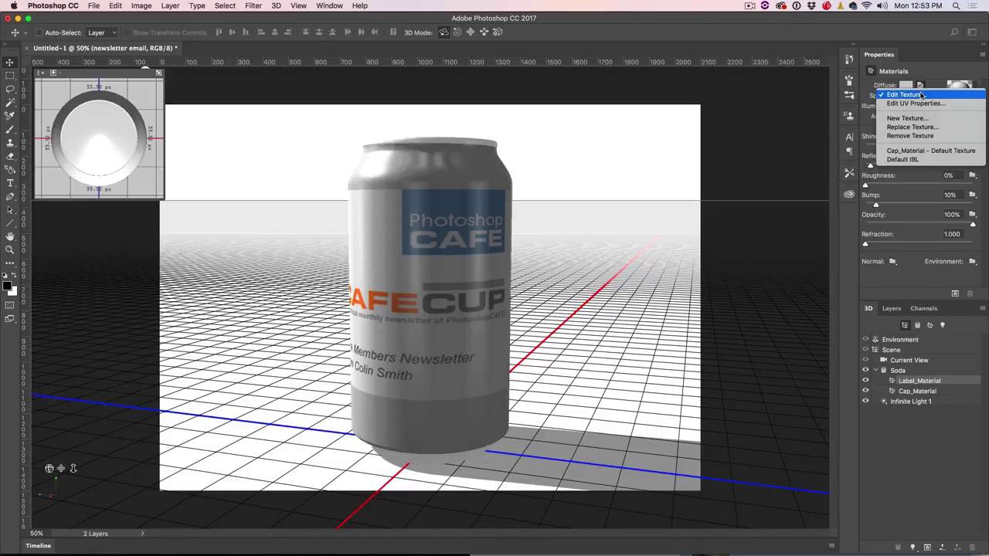
Edit the newsletter email.psb texture and add an empty Layer 1 beneath the newsletter email layer
click(903, 95)
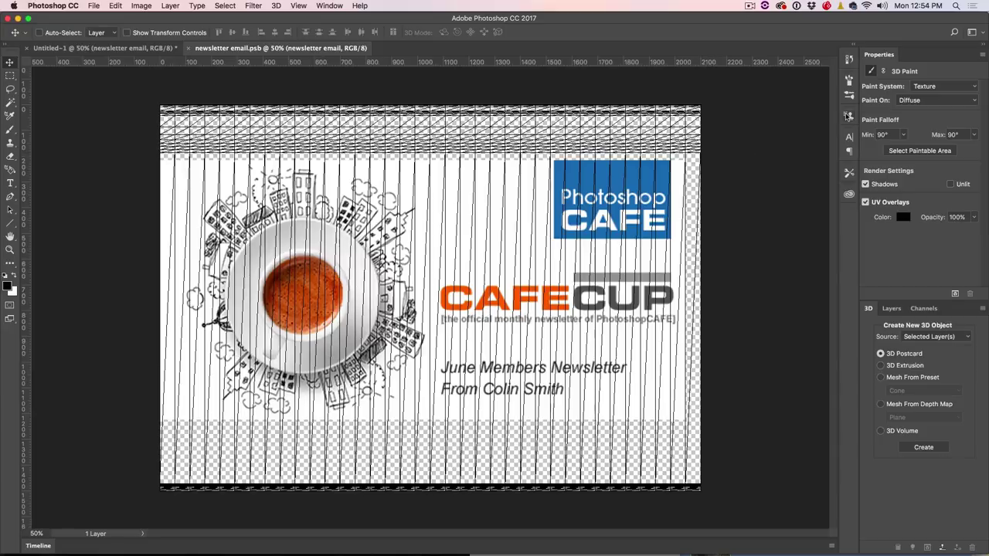
click(891, 308)
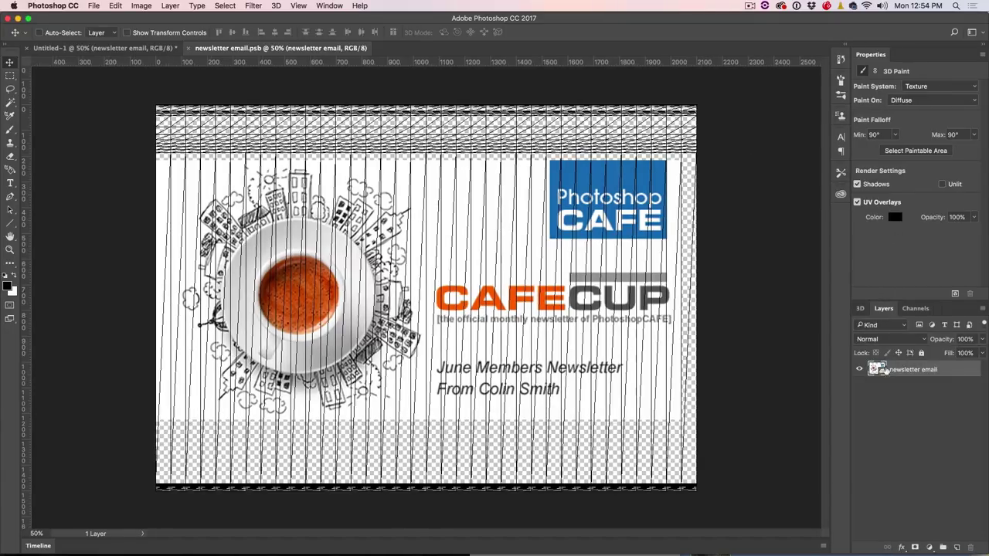
click(956, 547)
drag(912, 372, 912, 395)
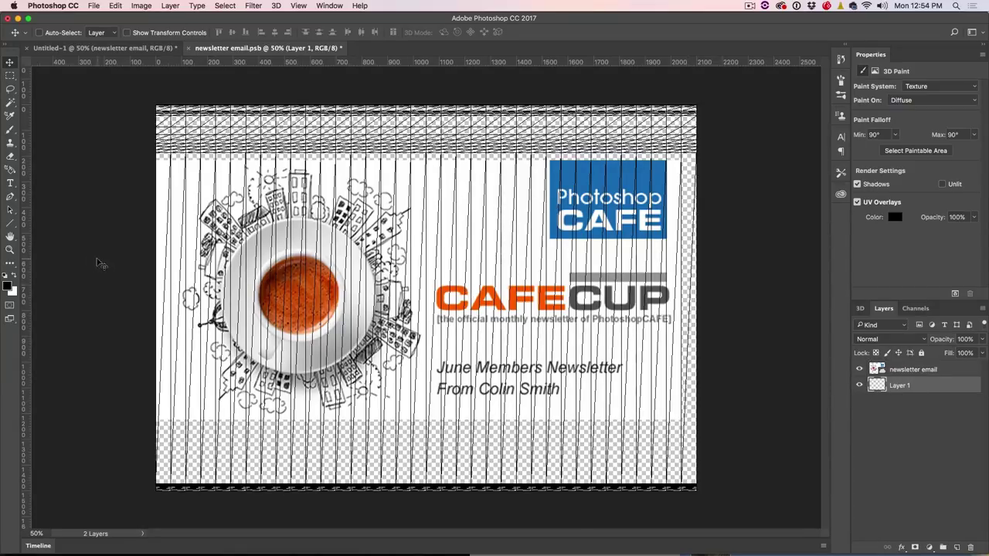
Fill Layer 1 with orange ff6600 sampled from the CAFE lettering
click(8, 285)
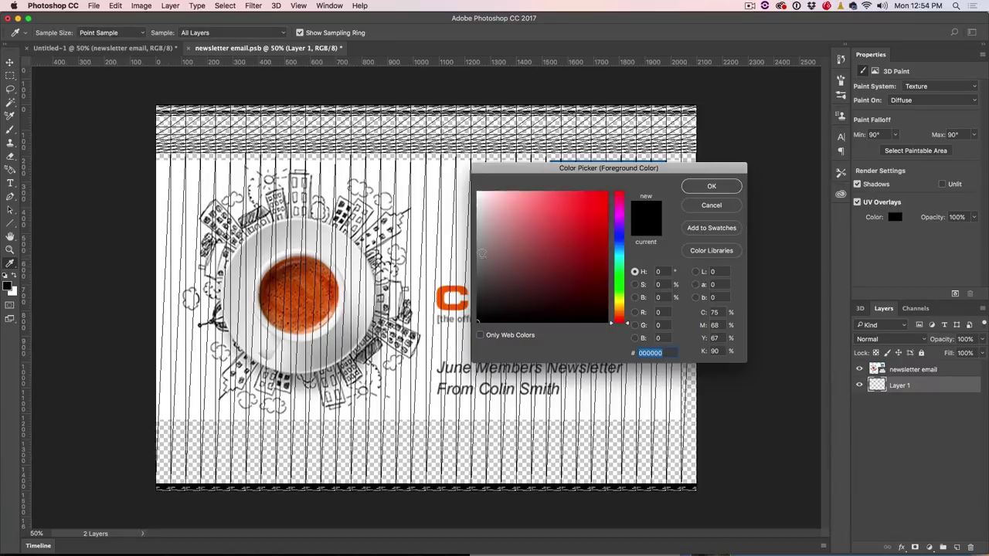
click(446, 284)
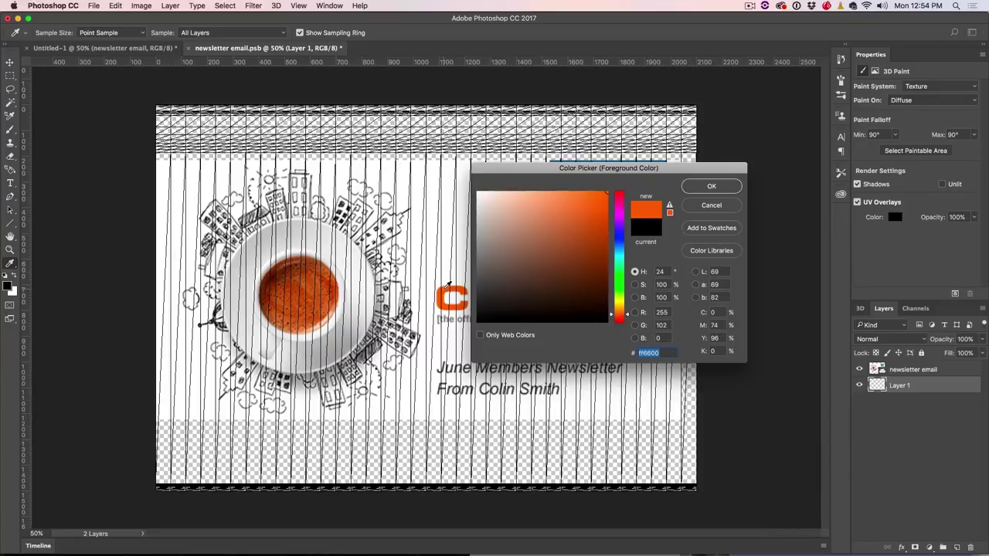
click(697, 190)
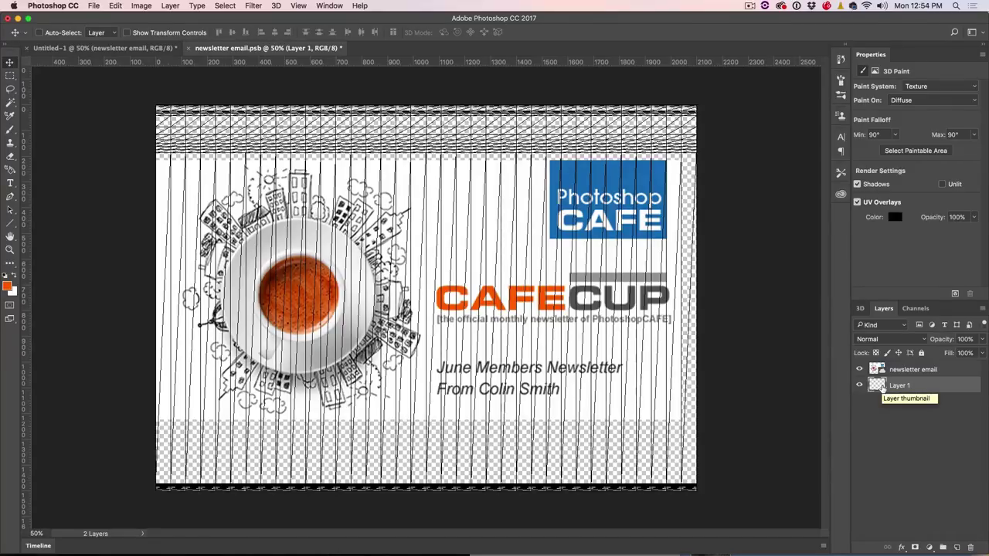
key(alt+BackSpace)
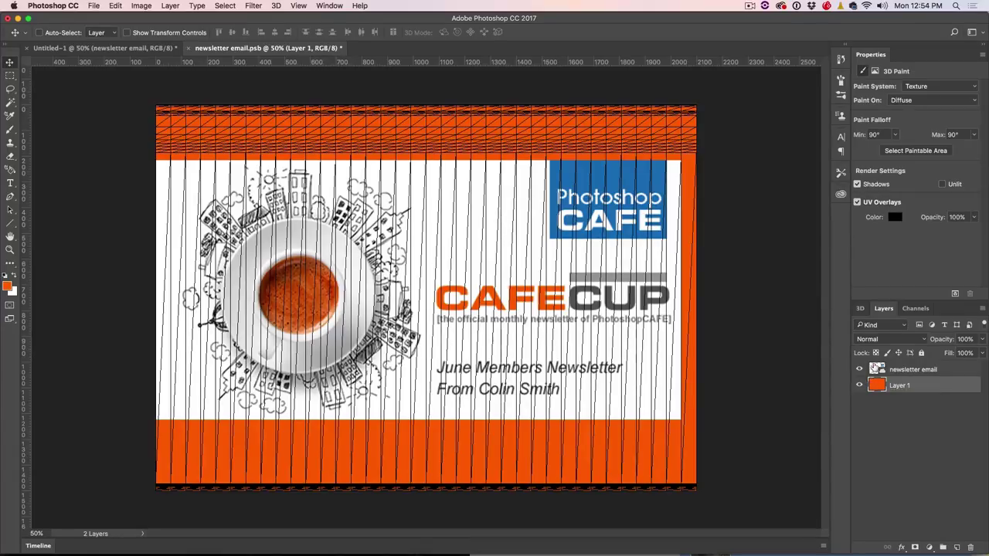
Shift the newsletter artwork slightly right and save the label texture
click(873, 368)
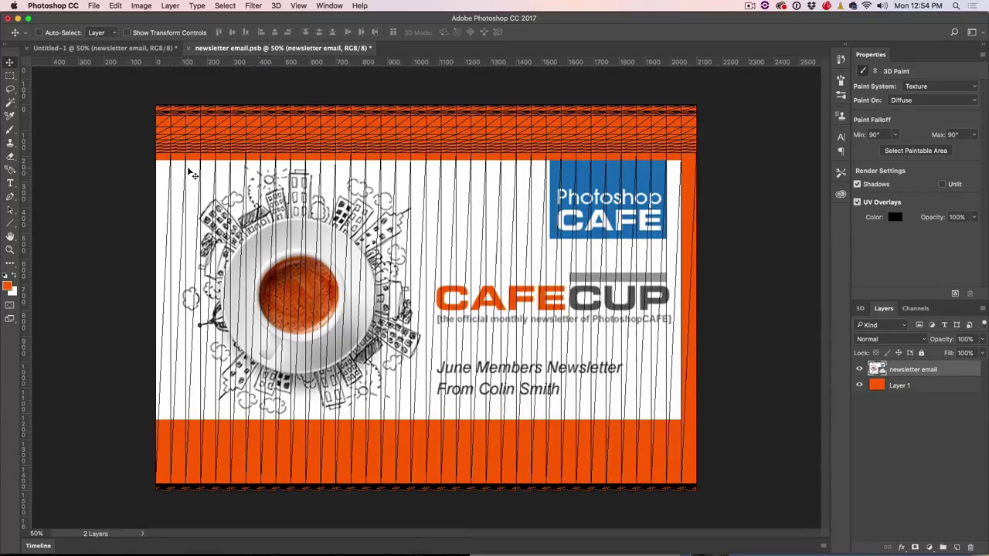
key(ctrl+t)
drag(368, 231, 379, 230)
key(Return)
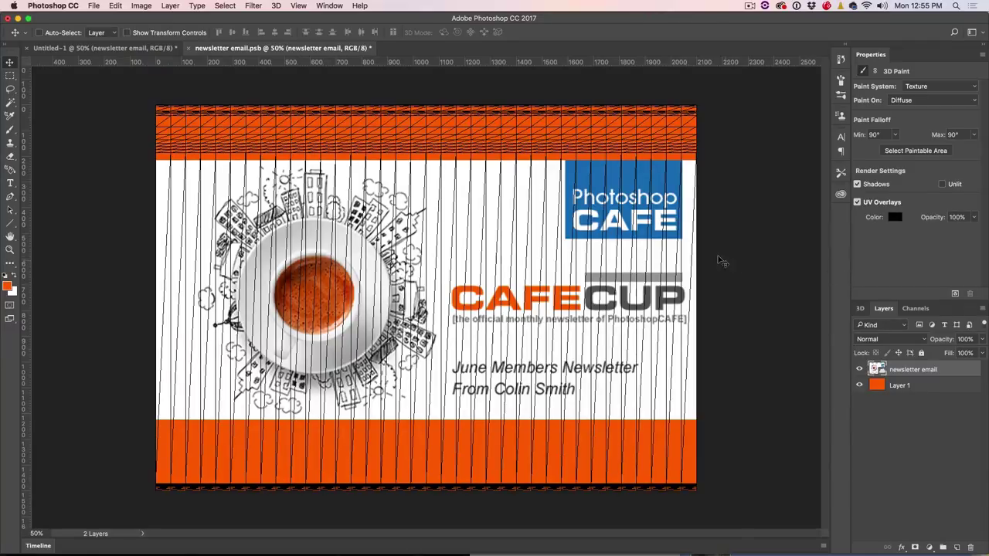
key(super+s)
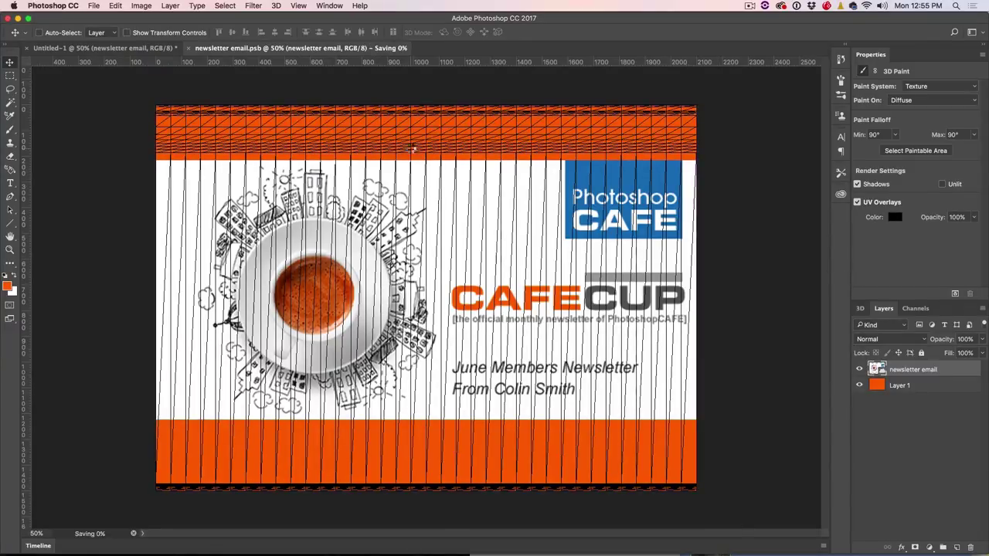
click(101, 48)
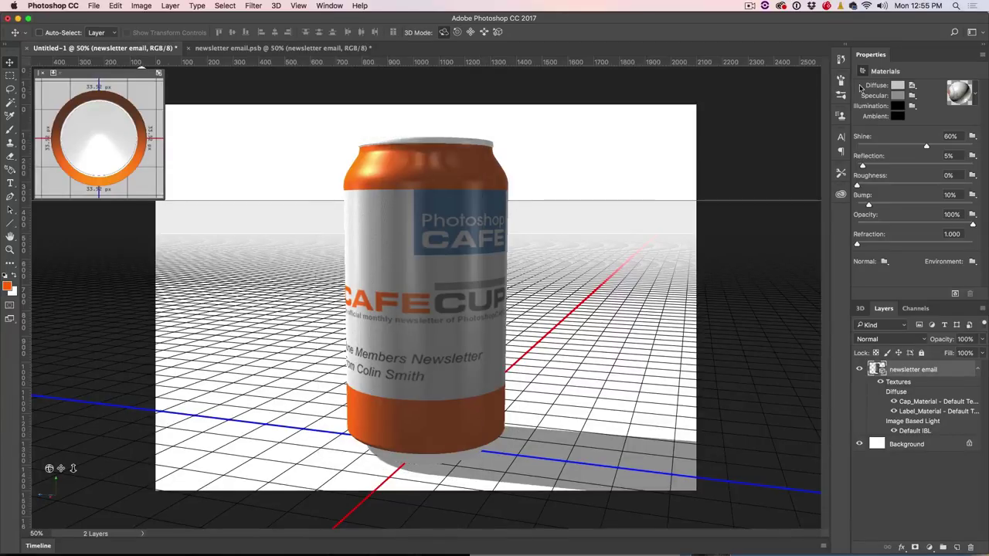
In the label's Texture Properties, try smaller horizontal and vertical scale values
click(911, 85)
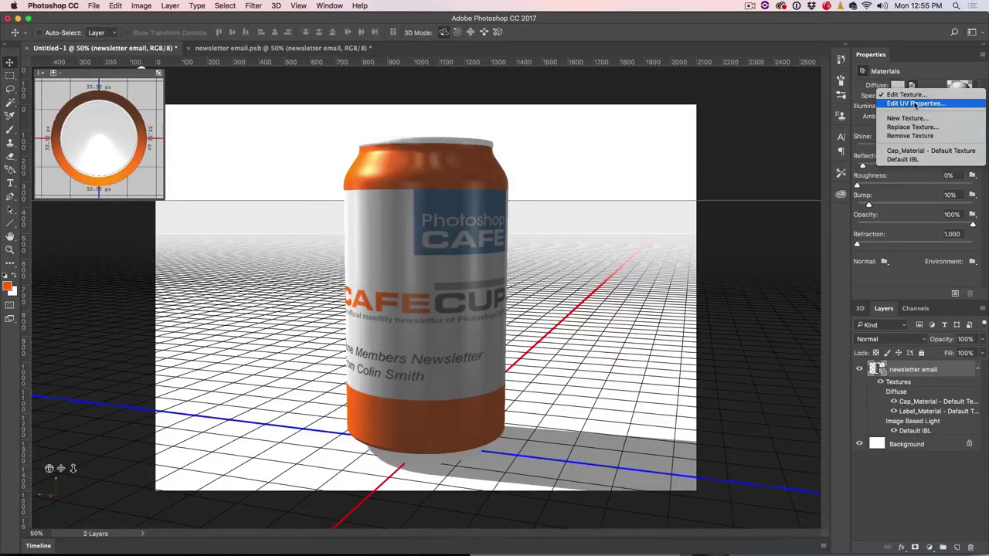
click(914, 105)
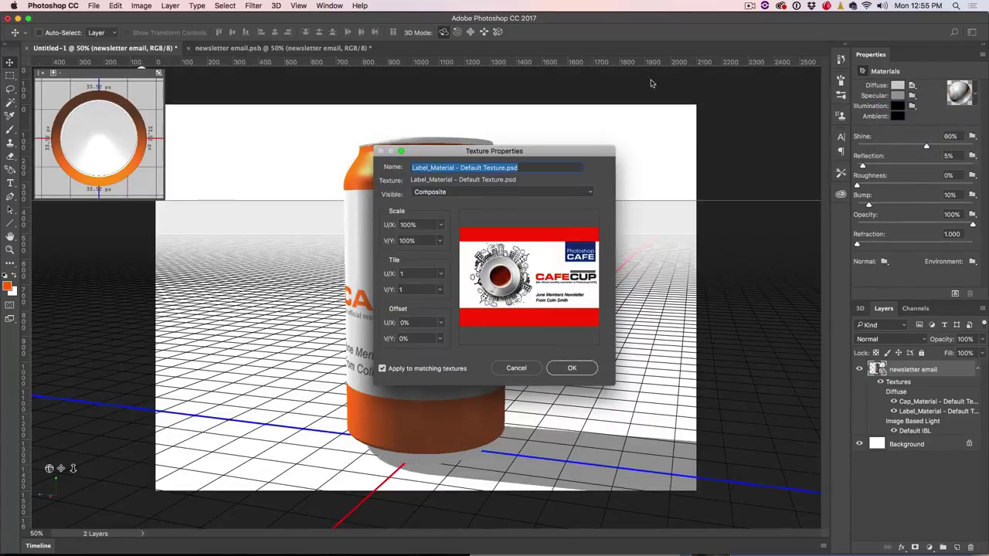
drag(525, 146, 696, 119)
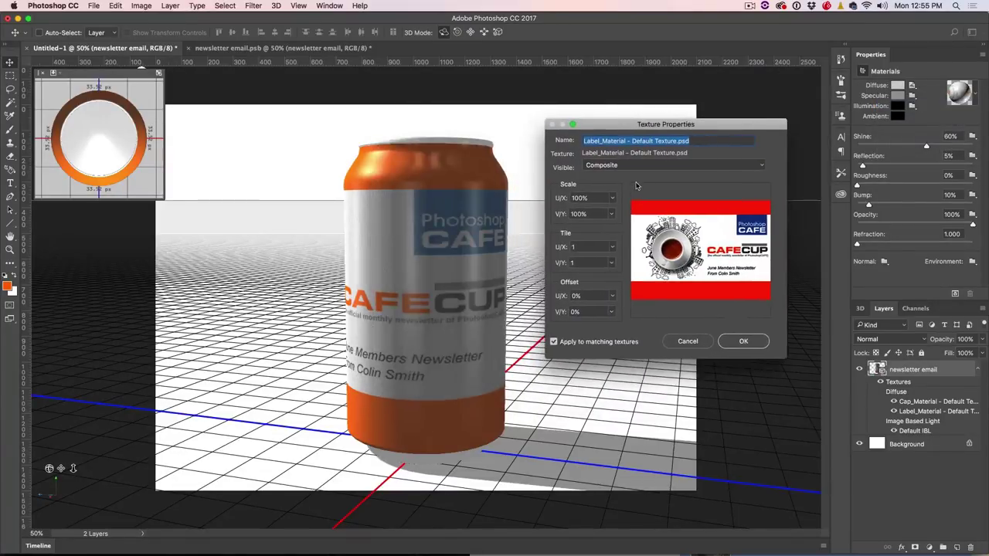
click(613, 198)
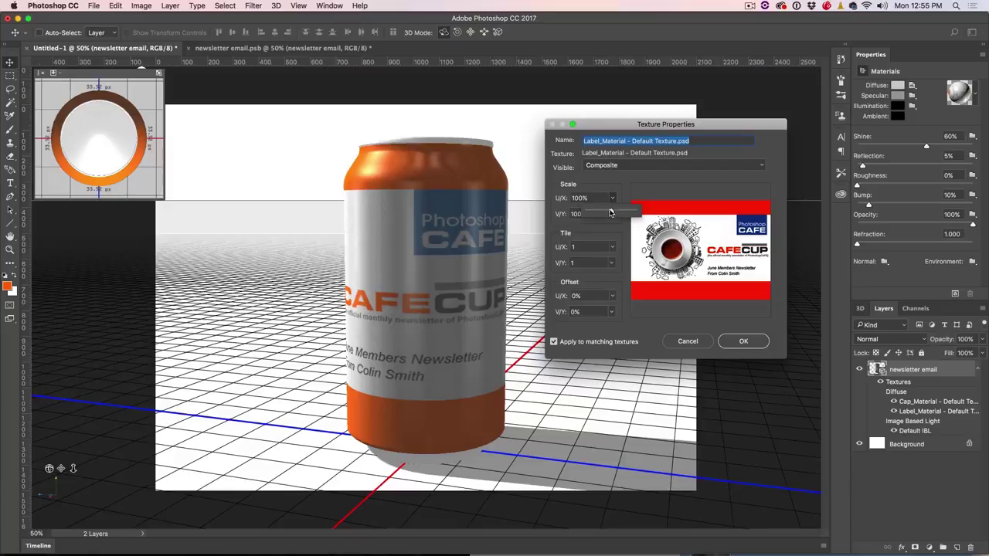
drag(611, 212, 611, 210)
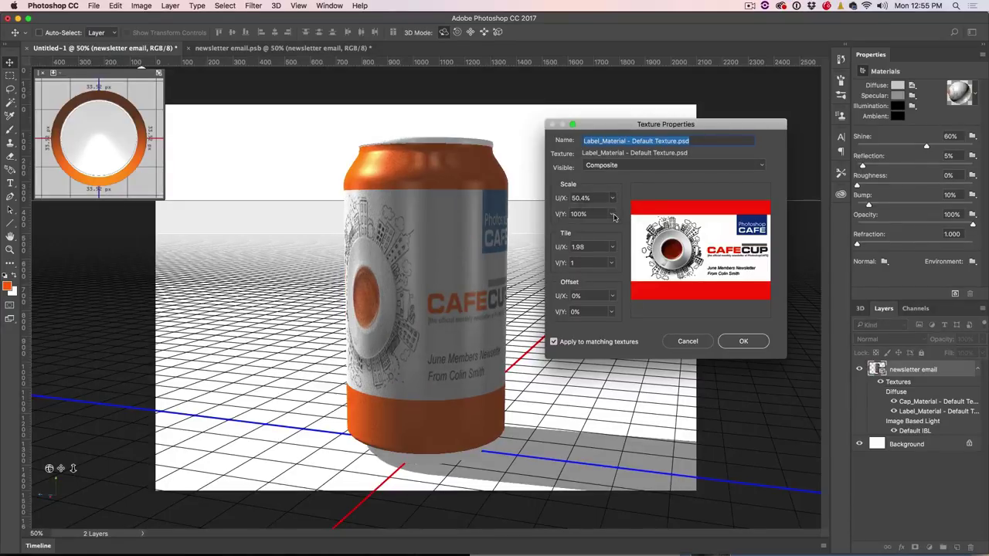
click(611, 215)
drag(611, 229, 611, 225)
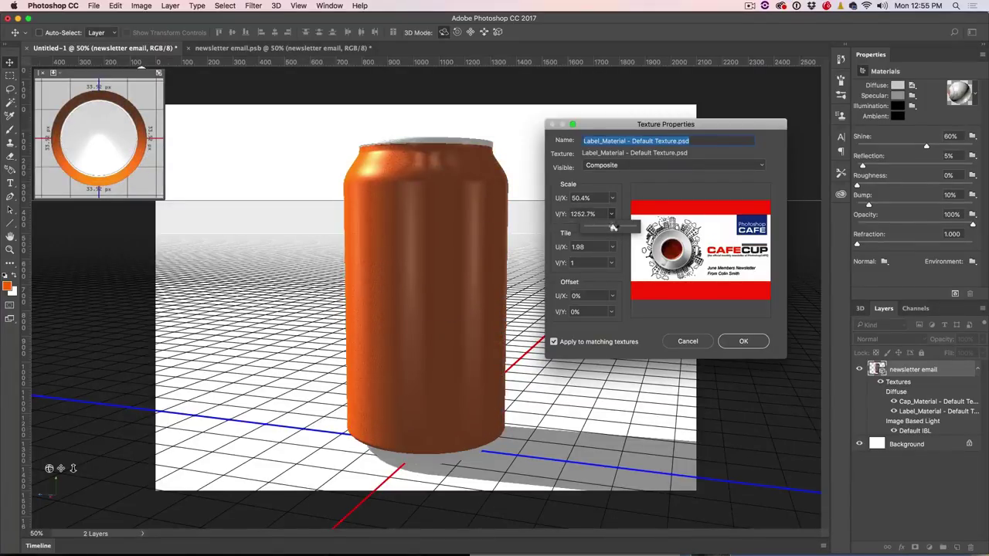
drag(613, 228, 610, 206)
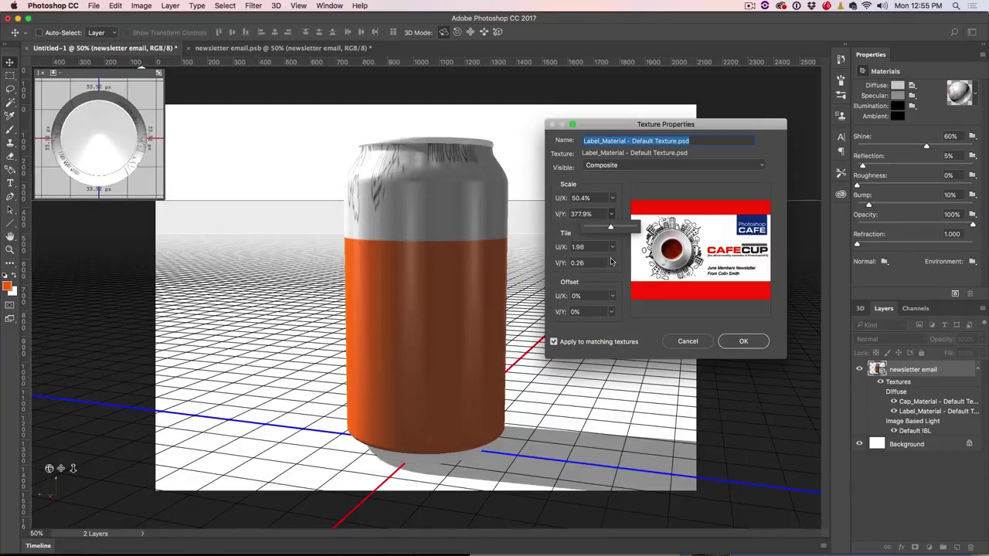
Offset the label so CAFECUP shows, set V scale 120% and U scale 100%, and confirm
drag(614, 299, 601, 309)
click(611, 313)
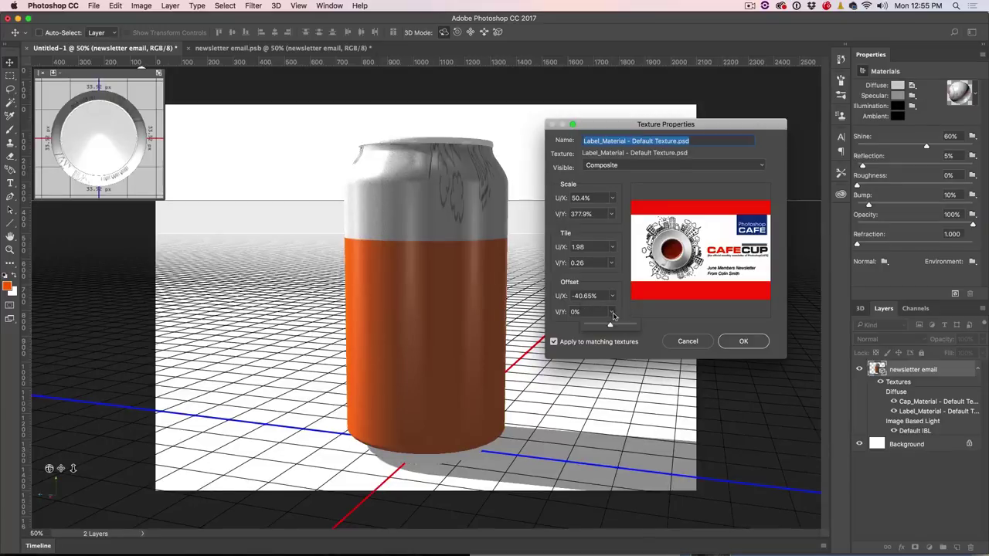
drag(610, 325, 617, 325)
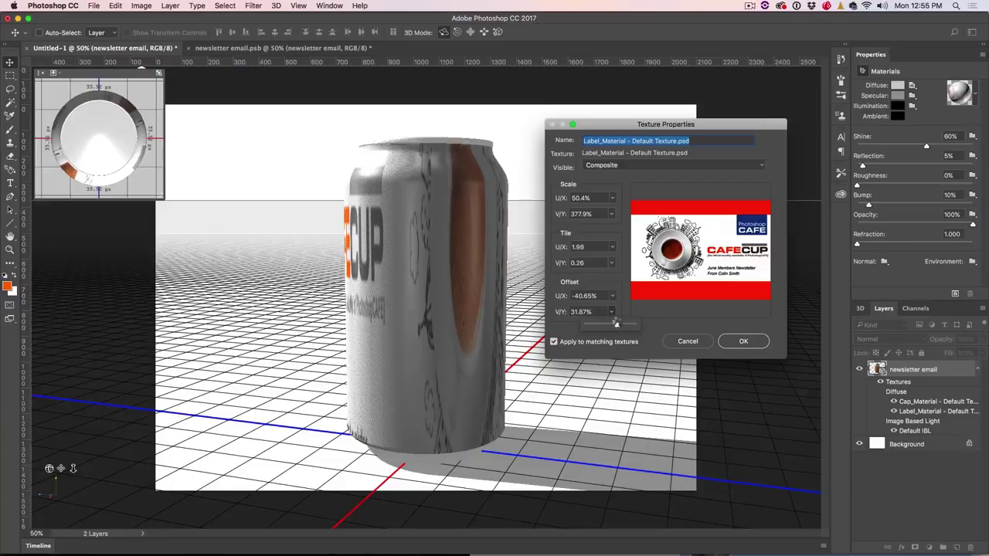
click(610, 215)
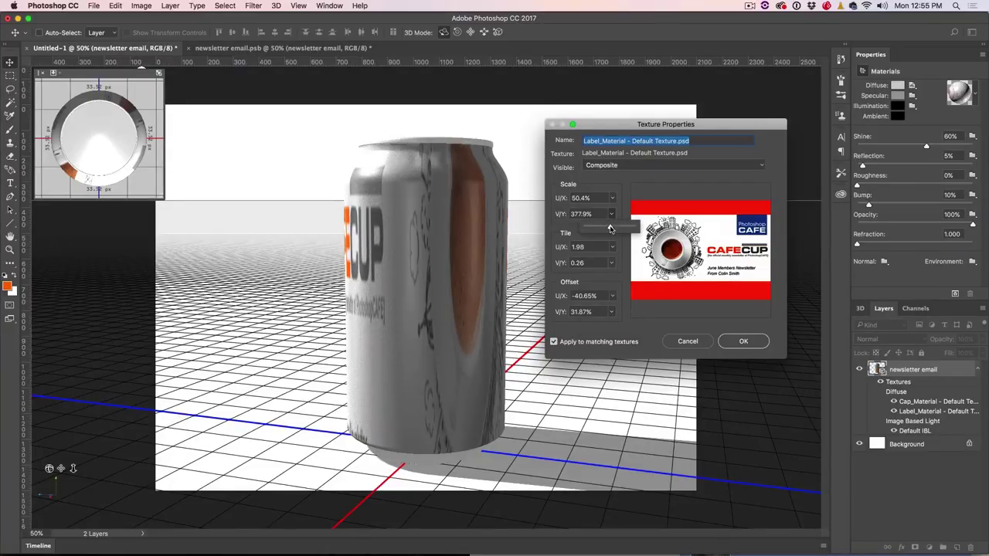
drag(611, 228, 613, 227)
text(120)
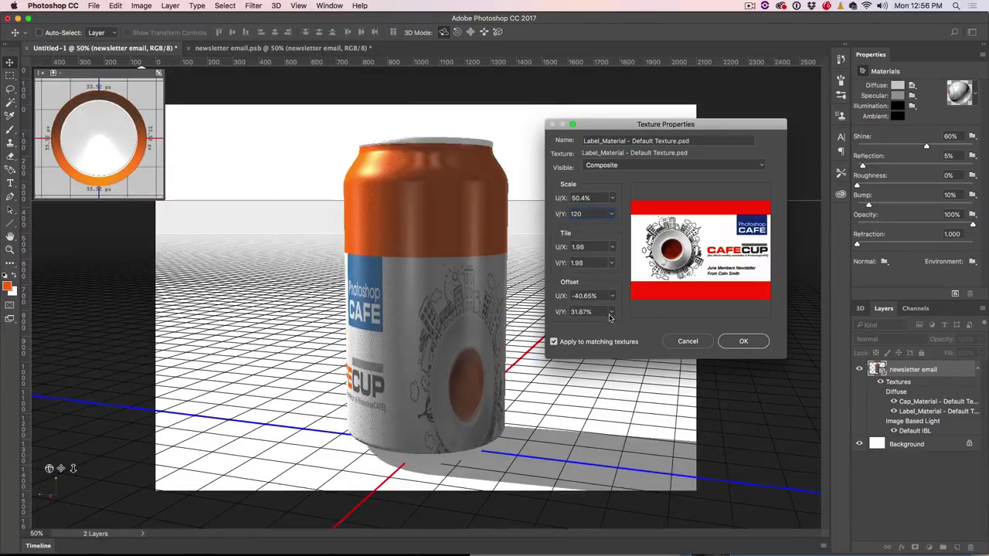
drag(611, 313, 604, 325)
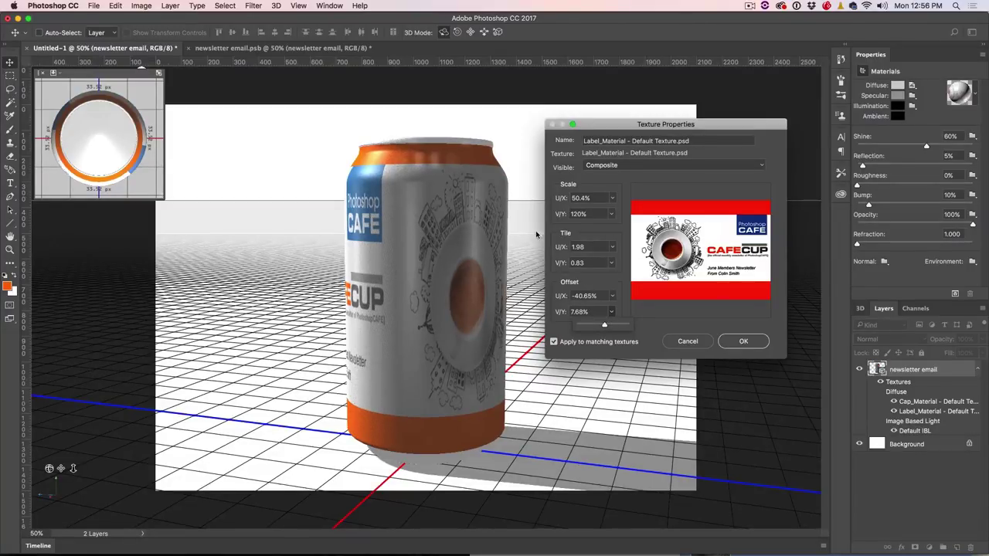
click(558, 197)
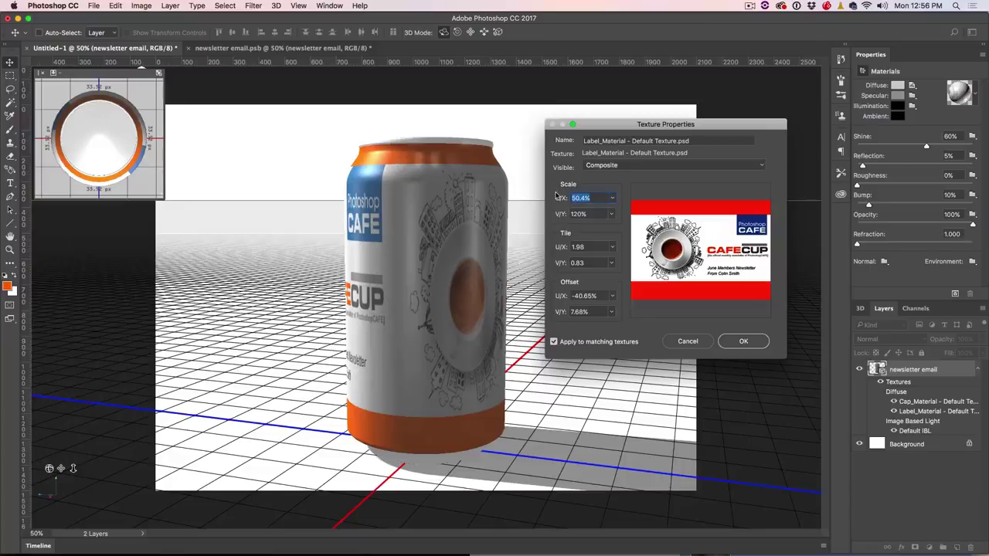
text(100)
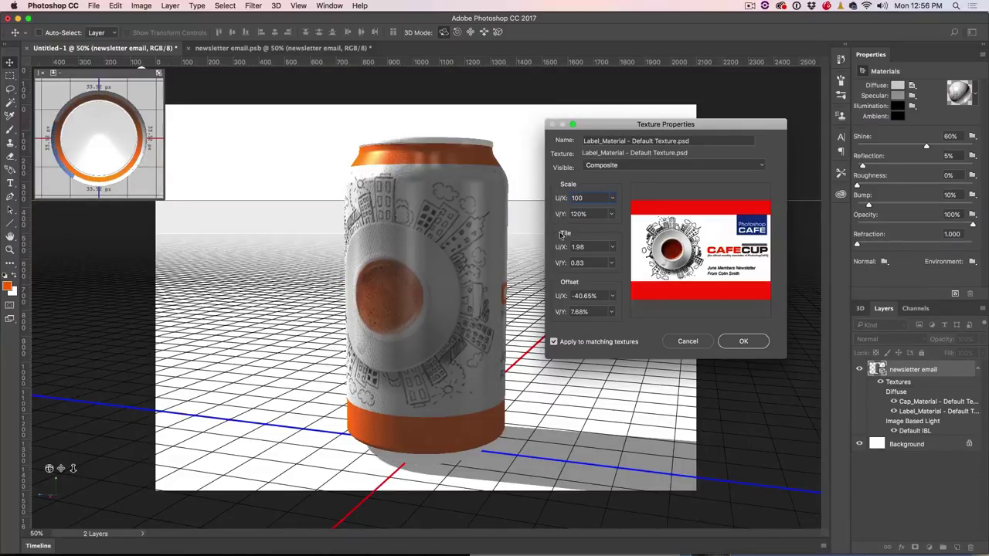
click(743, 341)
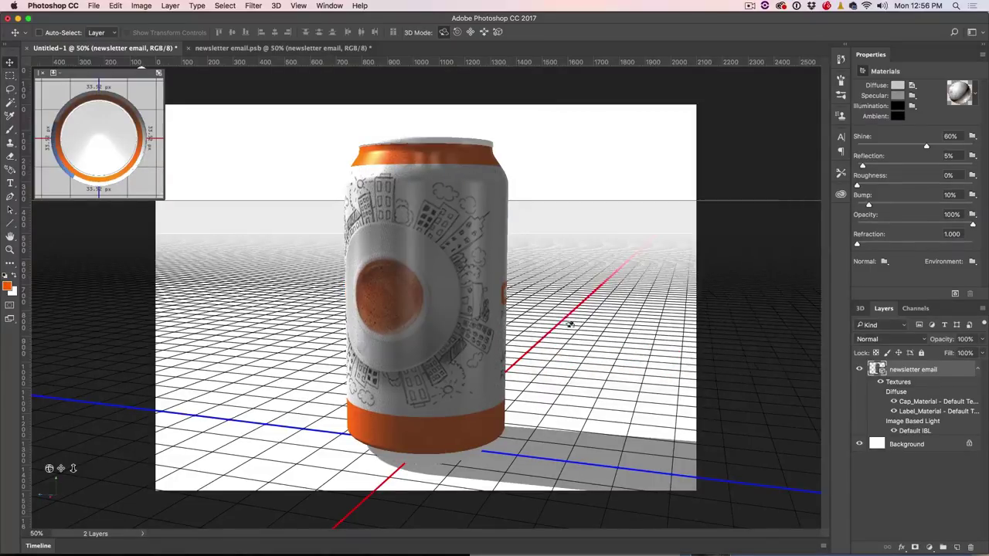
Deselect the can and orbit the camera to a low angle looking up at it
click(539, 291)
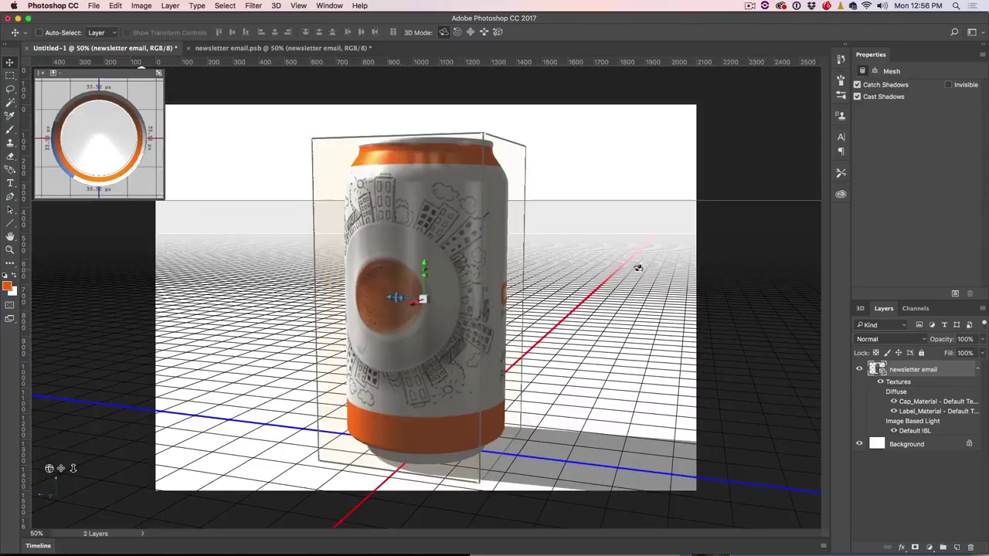
click(682, 152)
drag(701, 152, 753, 75)
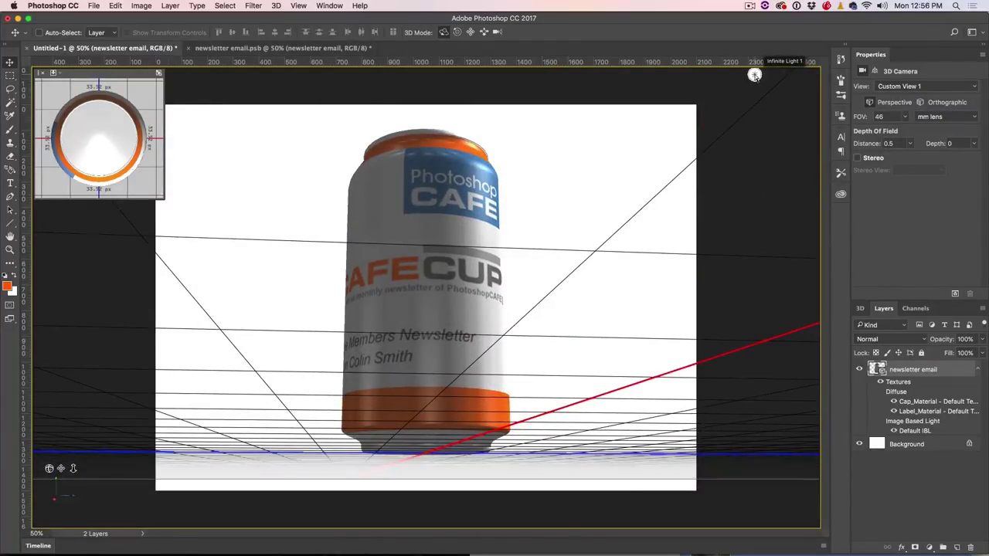
Drag the infinite light widget to aim the light up and slightly right
mouse_move(753, 75)
mouse_down()
mouse_move(258, 213)
mouse_move(319, 364)
mouse_move(419, 433)
mouse_move(569, 432)
mouse_move(464, 259)
mouse_move(283, 234)
mouse_move(356, 201)
mouse_move(322, 254)
mouse_move(324, 399)
mouse_move(347, 404)
mouse_move(358, 525)
mouse_move(349, 553)
mouse_move(370, 230)
mouse_move(334, 226)
mouse_move(386, 274)
mouse_move(382, 220)
mouse_move(390, 255)
mouse_up()
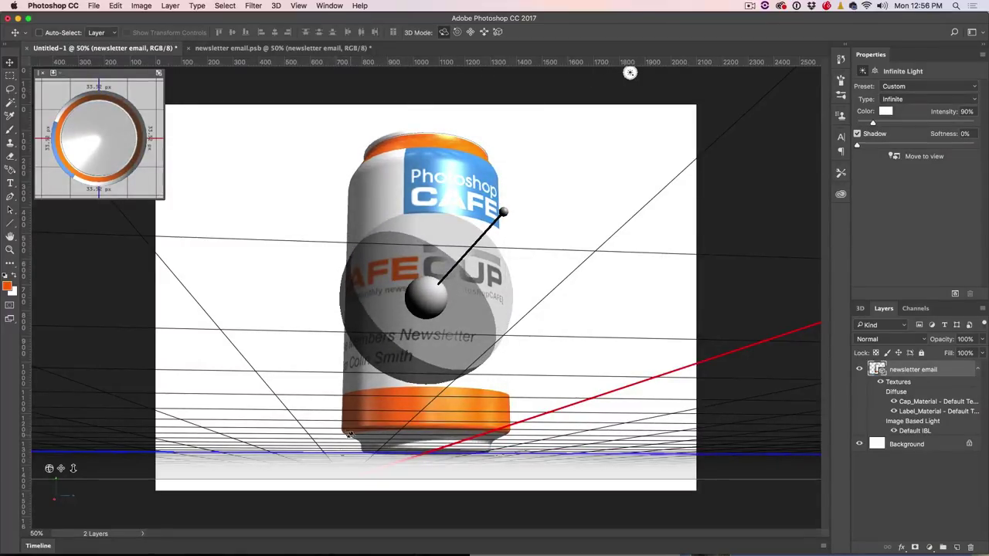
mouse_move(357, 437)
mouse_down()
mouse_move(314, 358)
mouse_move(541, 309)
mouse_move(530, 260)
mouse_move(548, 396)
mouse_move(586, 420)
mouse_up()
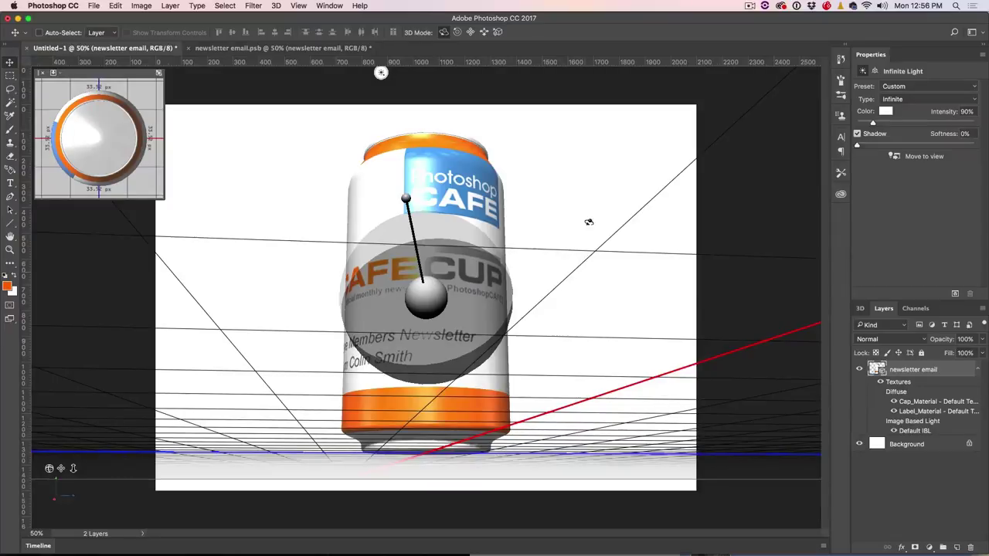
mouse_move(589, 222)
mouse_down()
mouse_move(588, 317)
mouse_move(581, 255)
mouse_up()
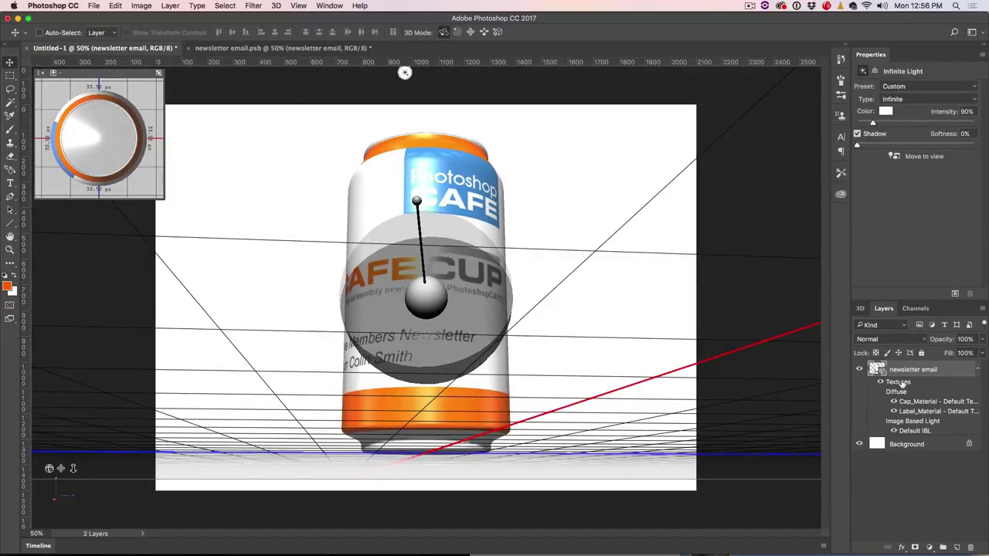
Select the Scene and orbit the camera to an elevated view of the can
click(859, 308)
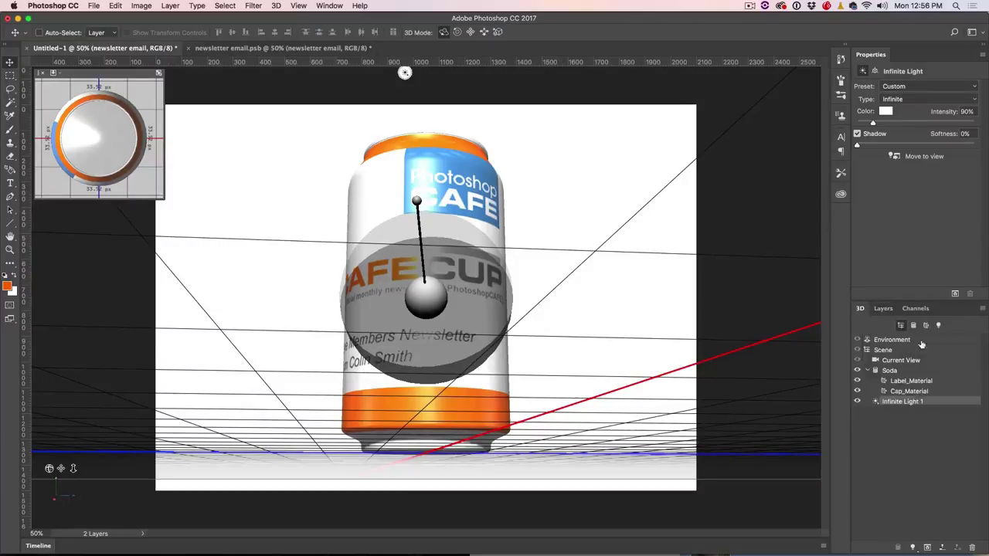
click(904, 341)
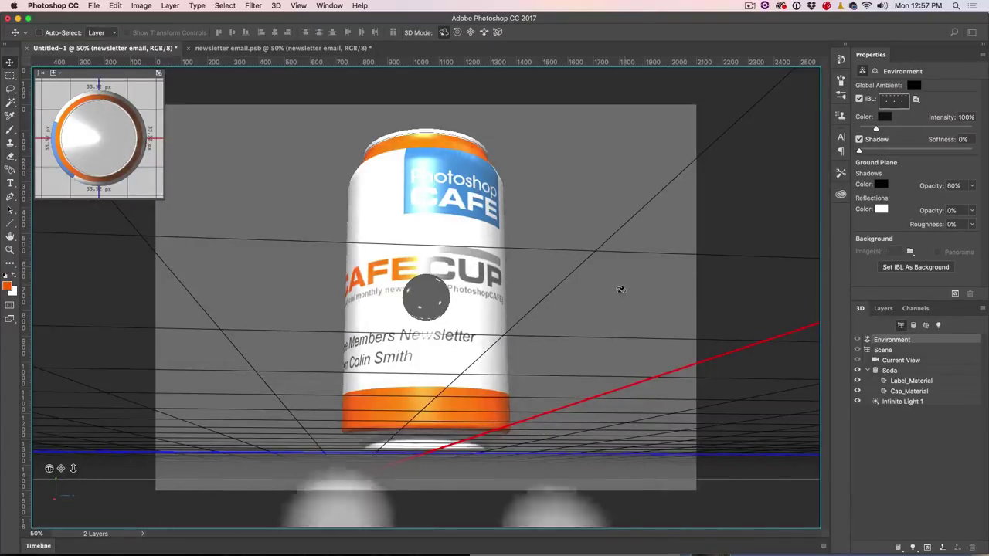
click(884, 352)
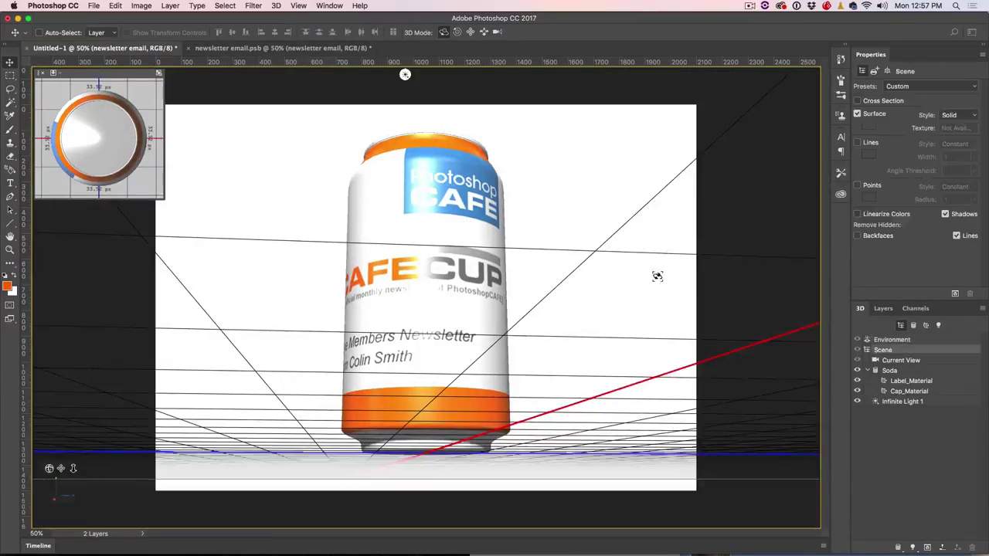
drag(405, 74, 812, 295)
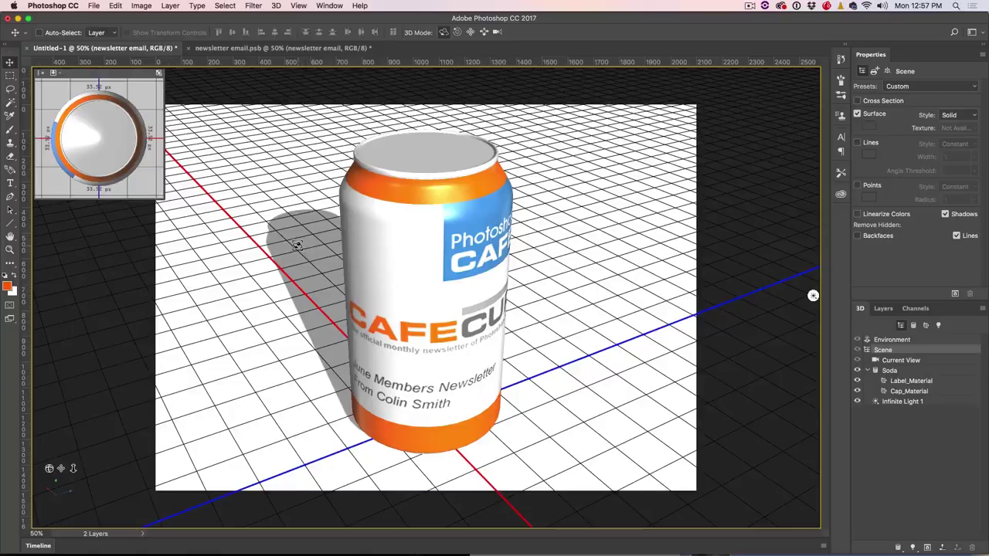
drag(297, 245, 292, 249)
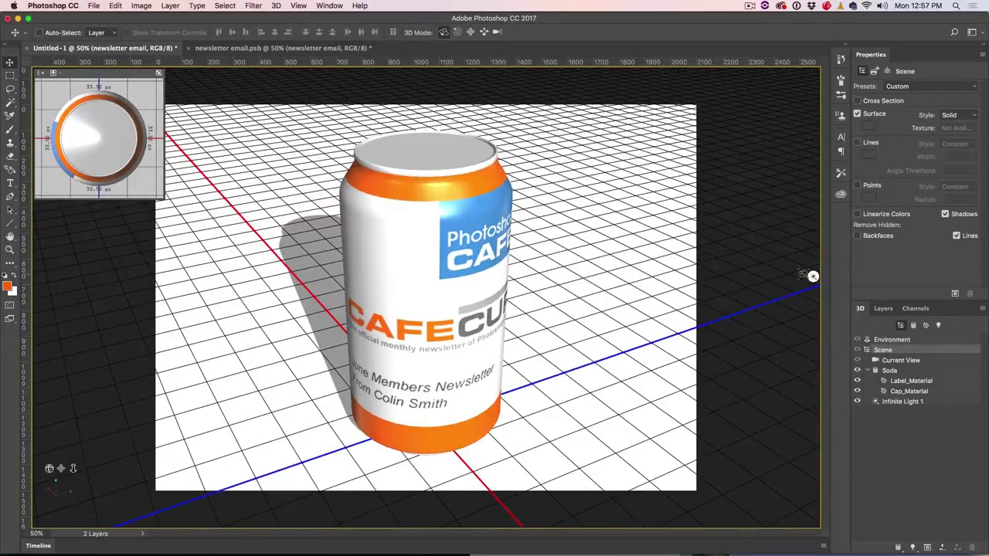
Rotate Infinite Light 1 to shine from the upper right, casting the shadow left
click(813, 276)
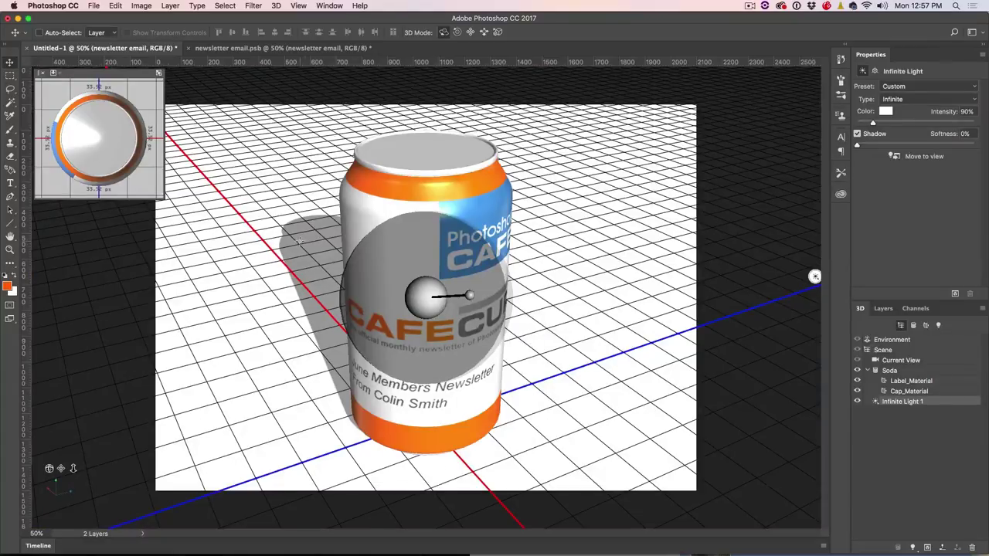
mouse_move(300, 241)
mouse_down()
mouse_move(350, 257)
mouse_move(294, 218)
mouse_move(317, 249)
mouse_move(289, 215)
mouse_up()
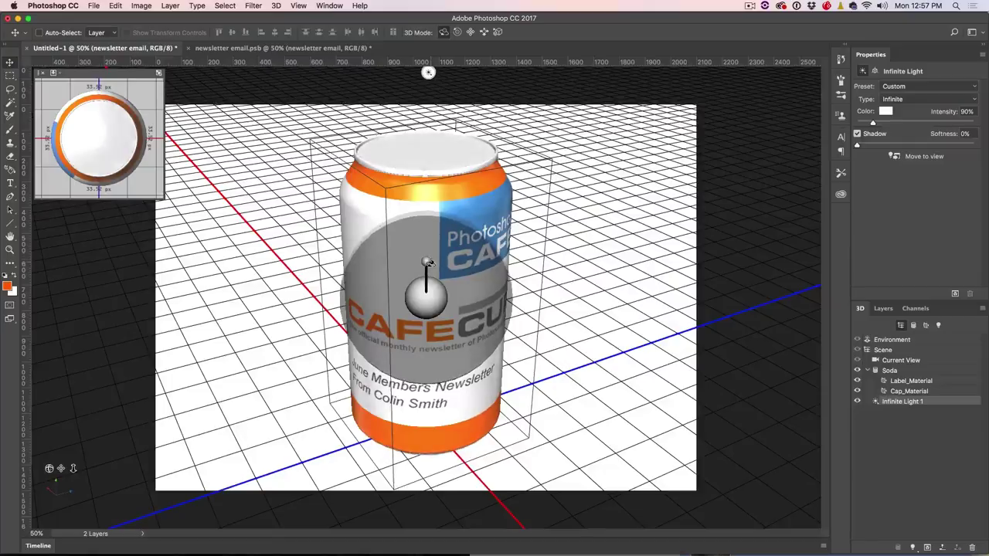
drag(428, 268, 456, 270)
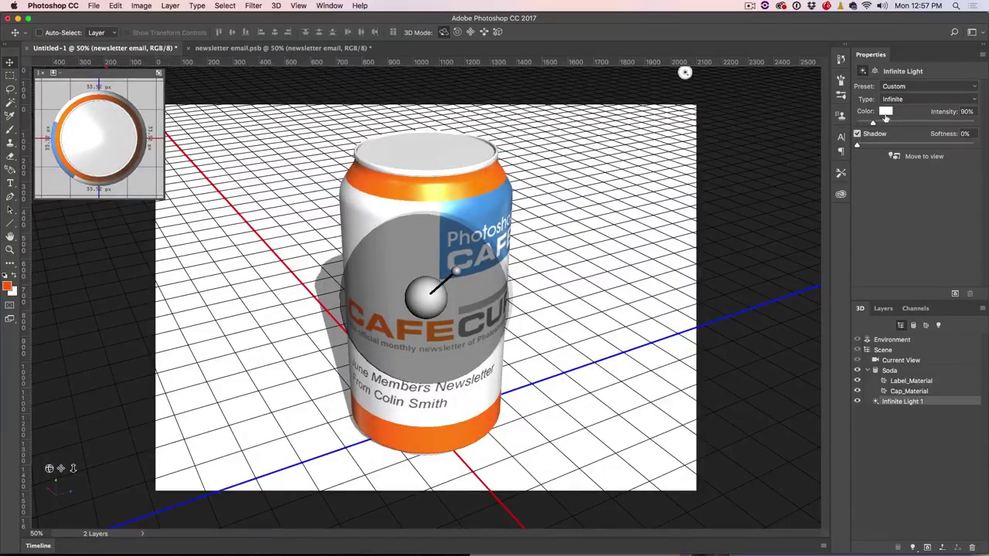
Tint the infinite light a warm pale cream-yellow (hue 52, RGB 248, 242, 200)
click(885, 113)
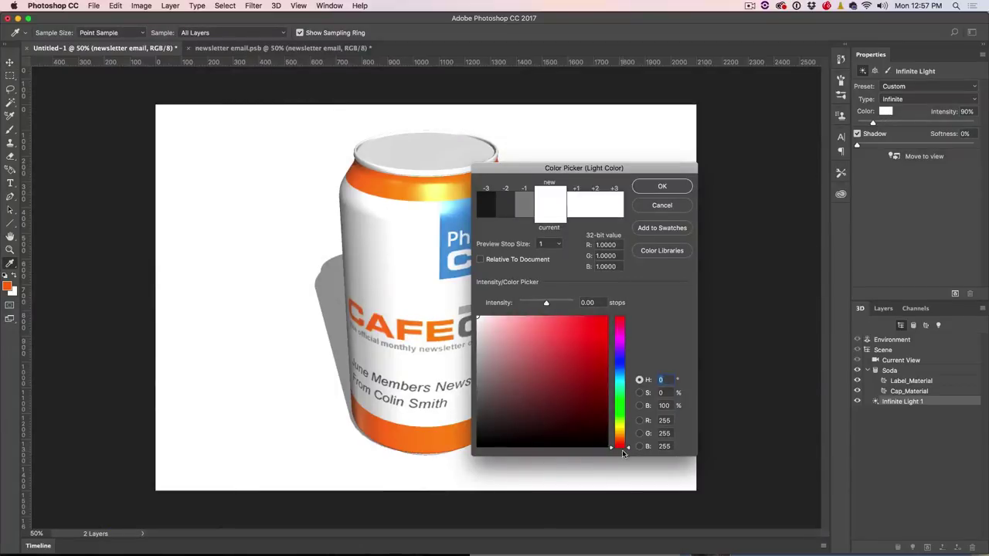
drag(622, 439, 622, 431)
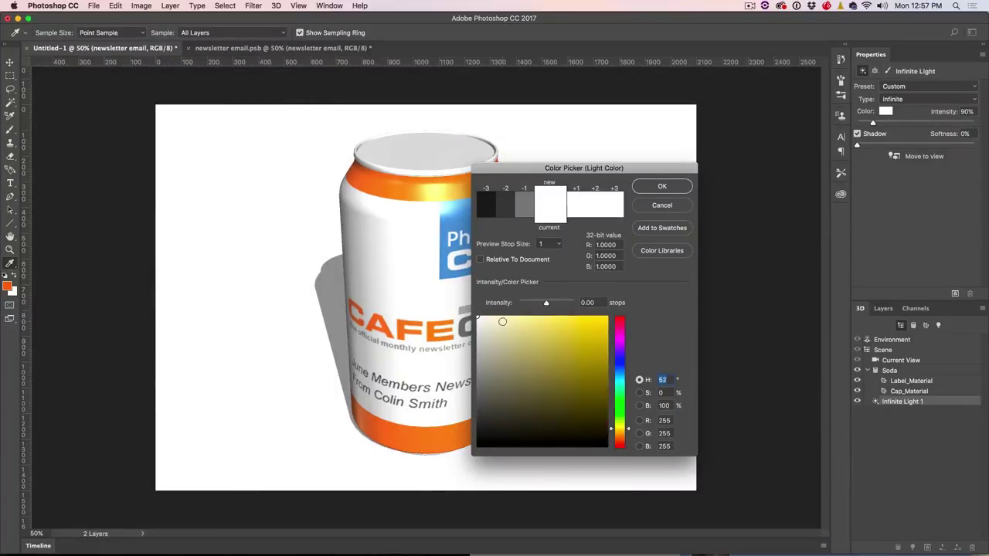
click(502, 320)
click(661, 188)
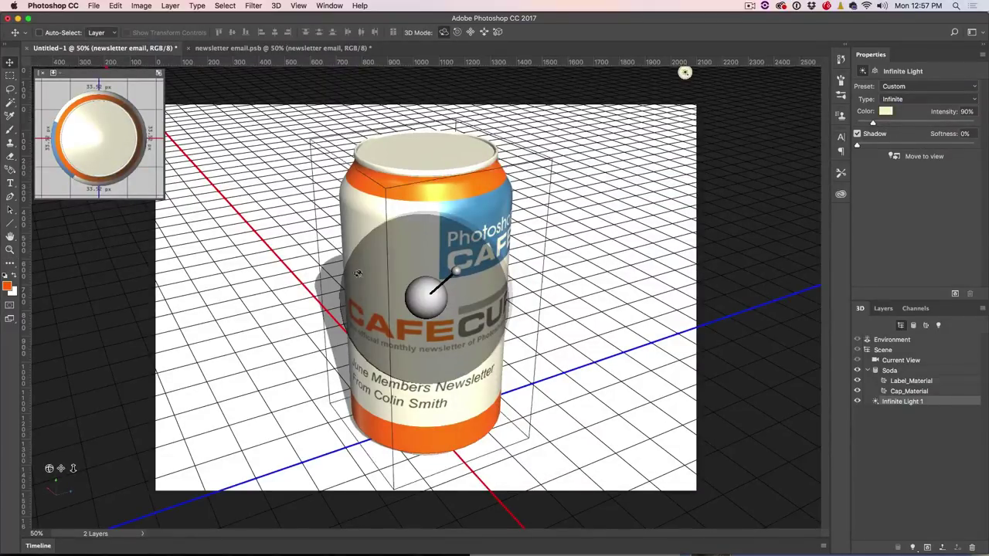
Set the light's shadow softness to 12% and intensity to 61%, then render the scene
click(855, 134)
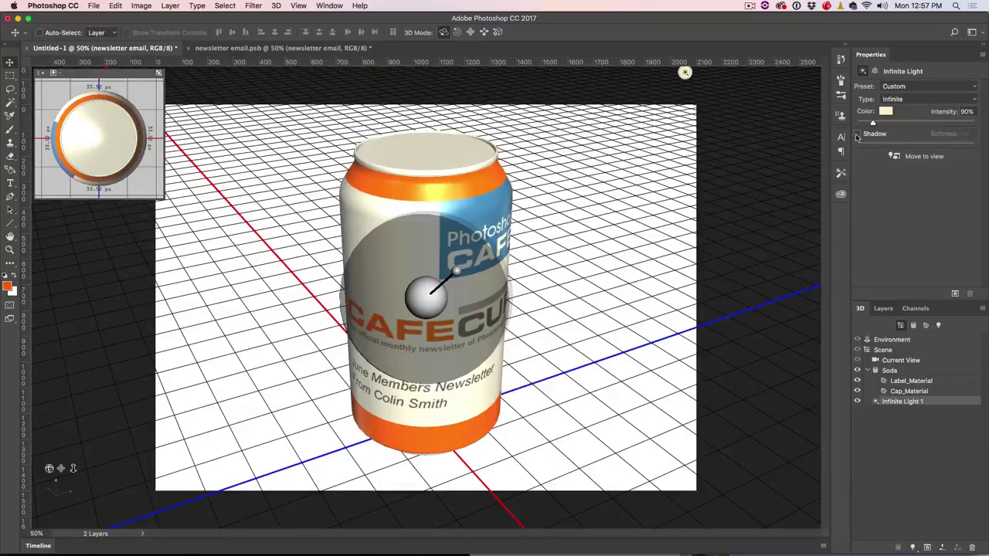
click(855, 133)
mouse_move(858, 147)
mouse_down()
mouse_move(882, 146)
mouse_move(873, 147)
mouse_up()
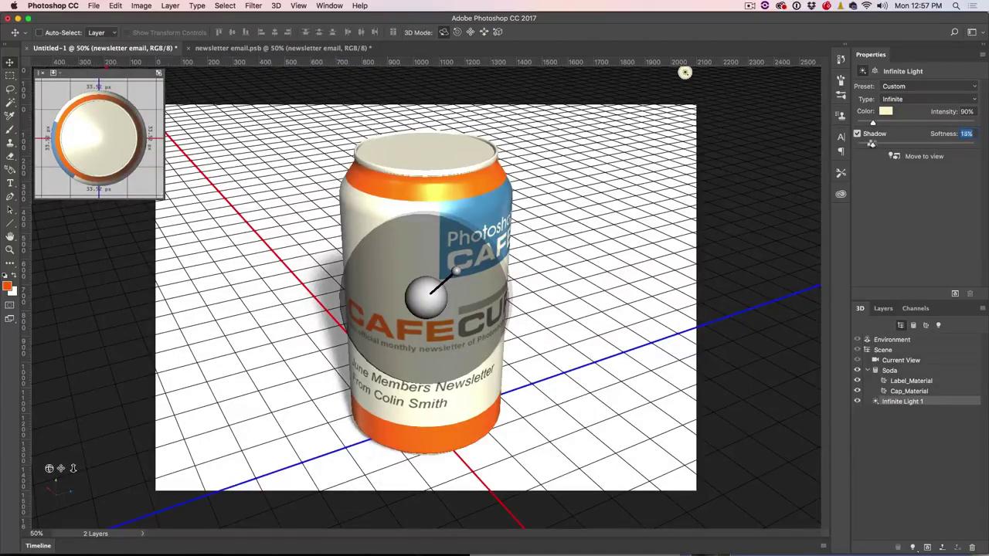
mouse_move(874, 122)
mouse_down()
mouse_move(885, 121)
mouse_move(866, 123)
mouse_up()
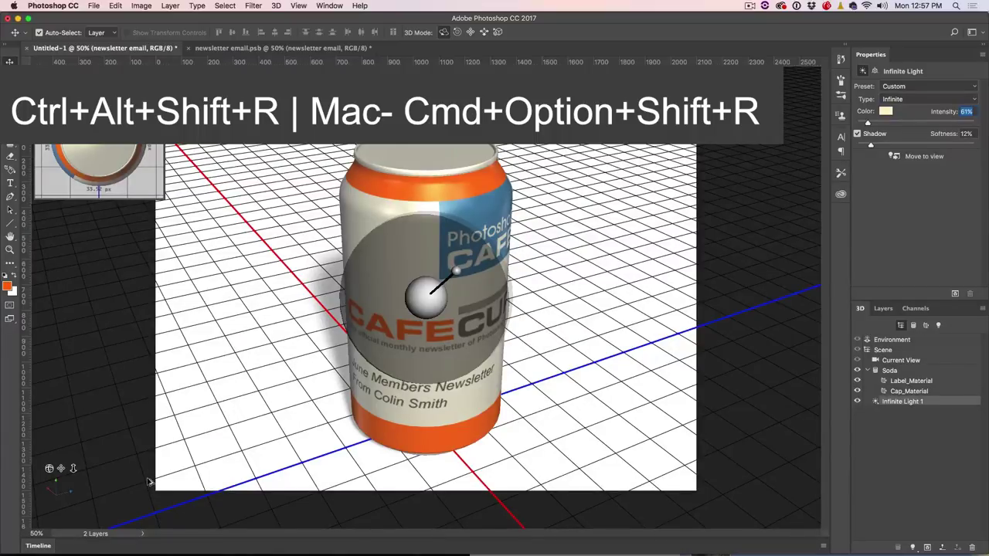
key(super+alt+shift+r)
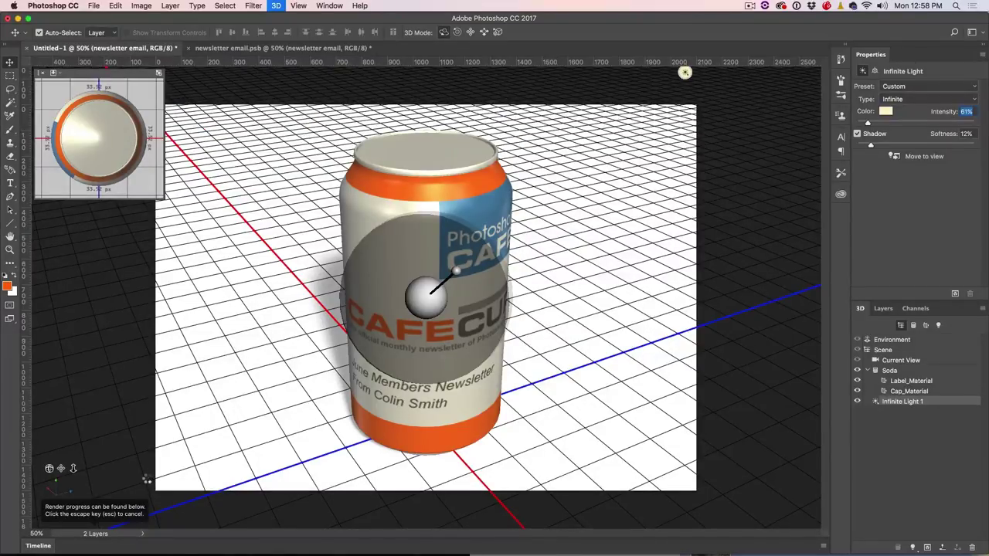